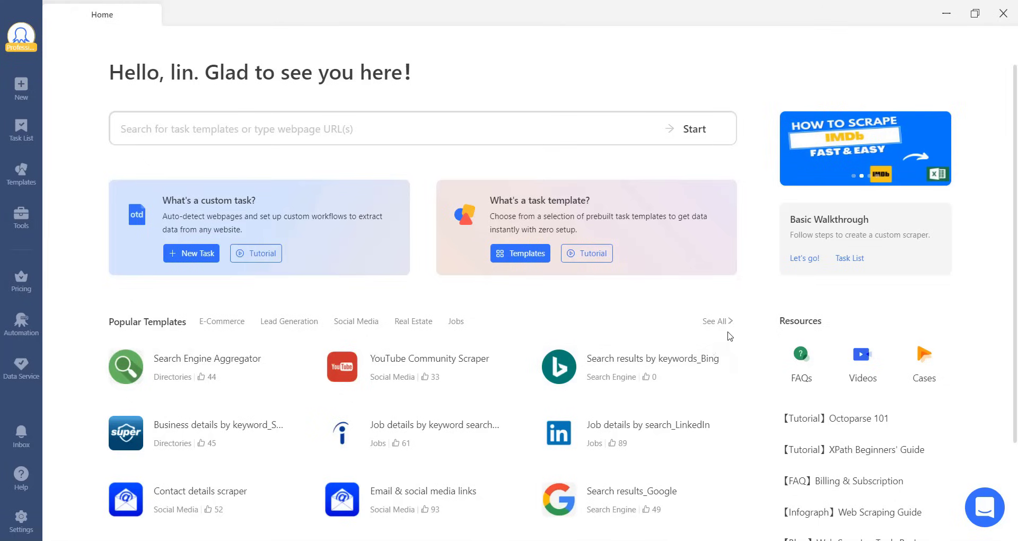
# Open the template gallery and search the task templates for Google from the home page.
pyautogui.click(722, 323)
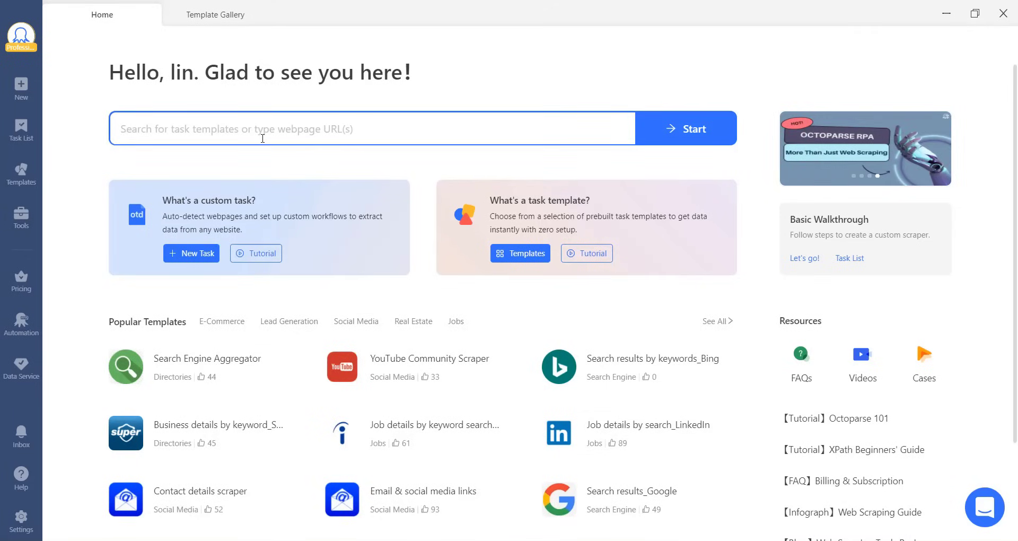
pyautogui.write('goo')
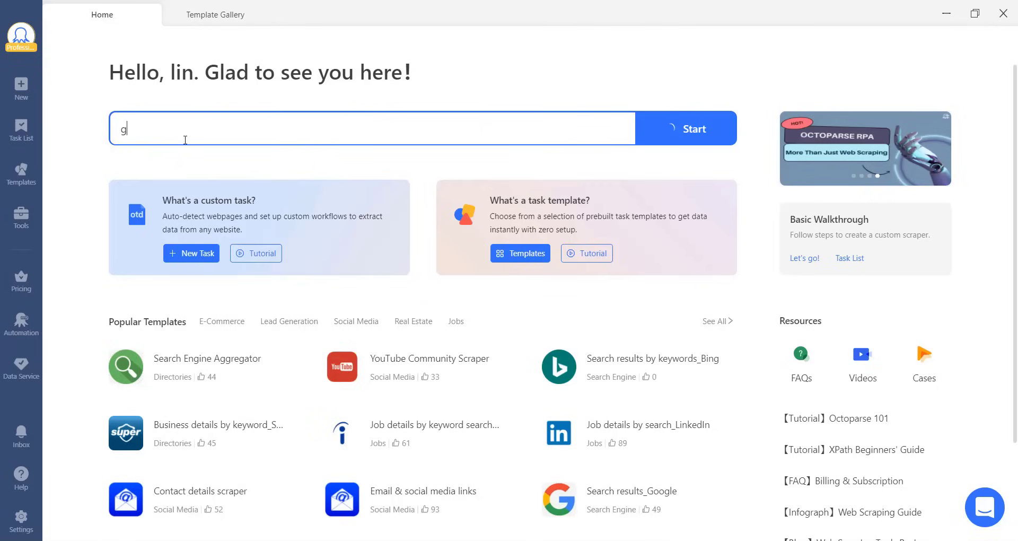
pyautogui.press('BackSpace')
pyautogui.press('BackSpace')
pyautogui.press('BackSpace')
pyautogui.write('Google')
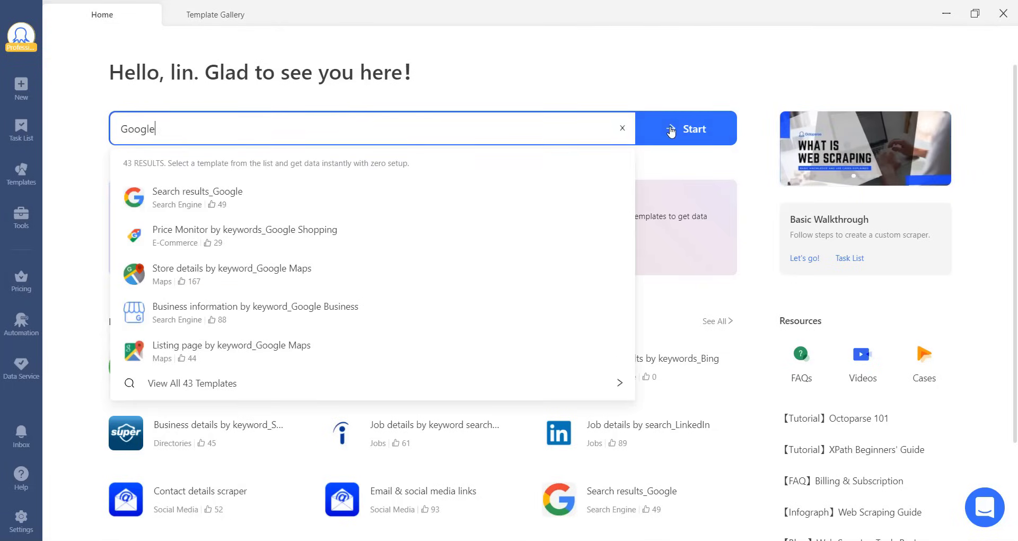
pyautogui.press('Return')
pyautogui.scroll(-7, 495, 257)
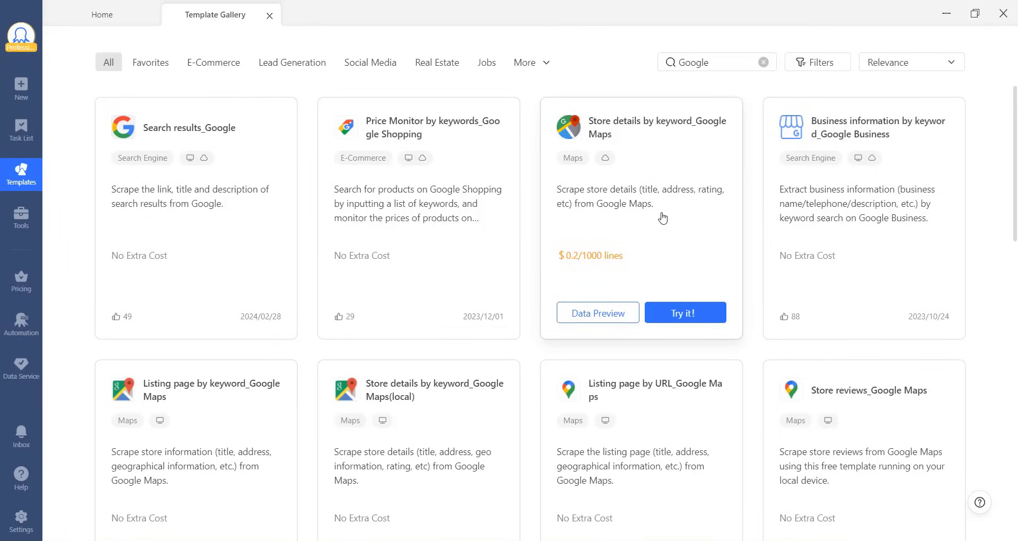
# Open the Store details by keyword_Google Maps template and look through its related templates and description.
pyautogui.click(685, 313)
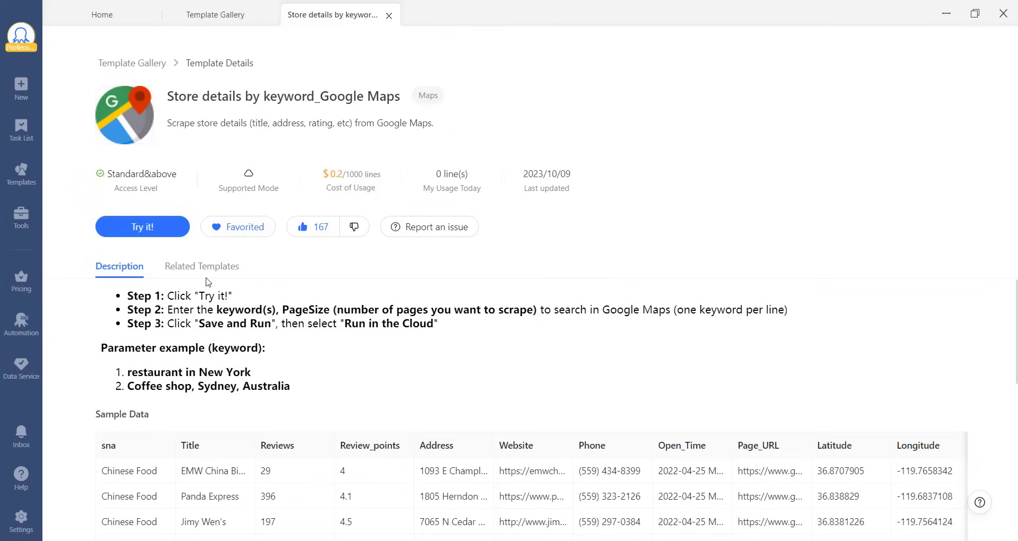
pyautogui.click(219, 269)
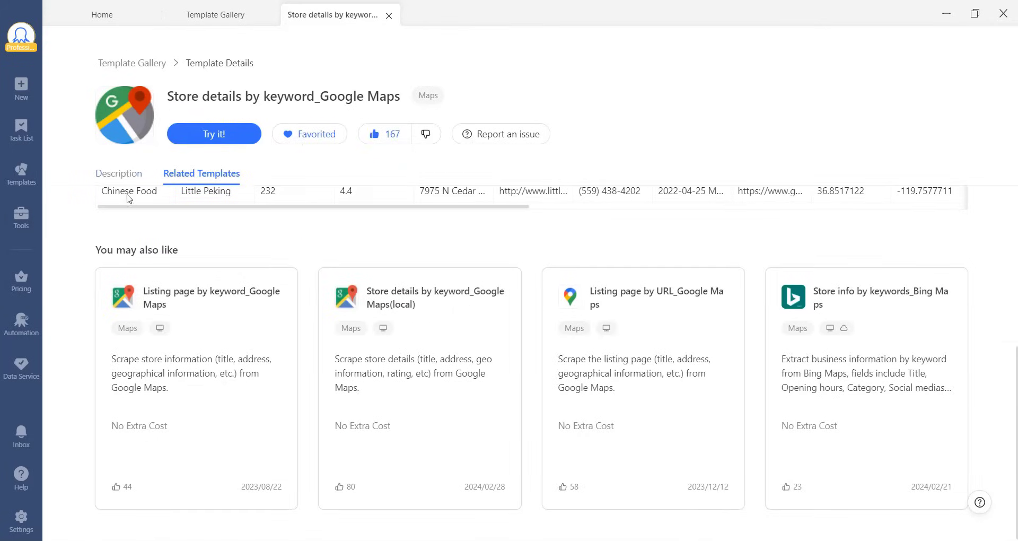
pyautogui.click(125, 171)
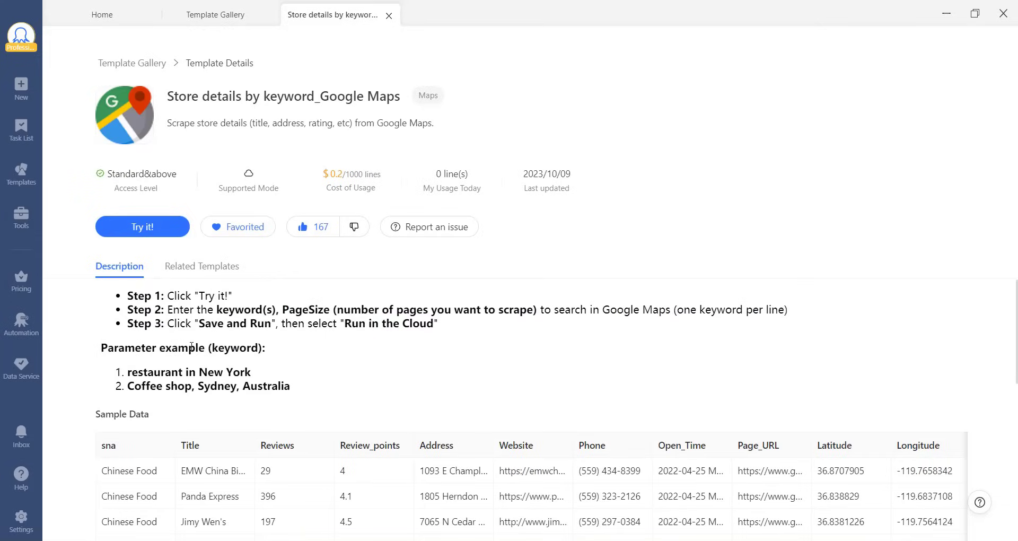
# Examine the template's sample data across all its columns and the related templates listed below it.
pyautogui.scroll(-3, 182, 345)
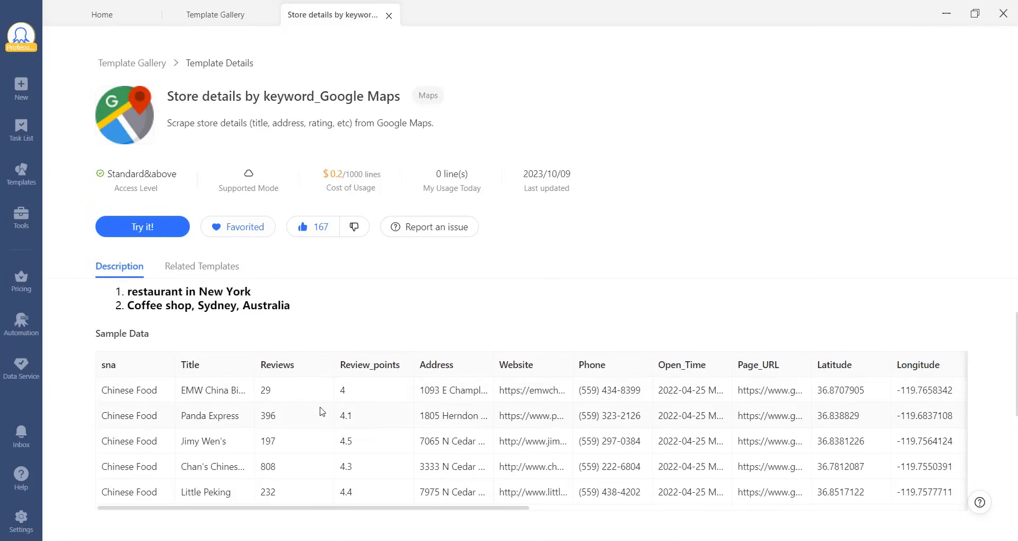
pyautogui.hscroll(10, 321, 411)
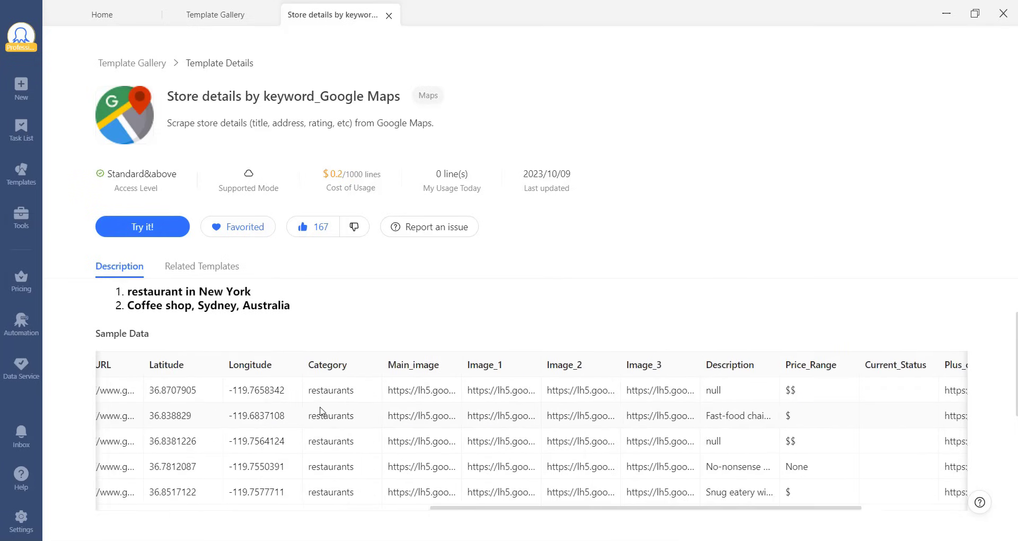
pyautogui.hscroll(3, 320, 412)
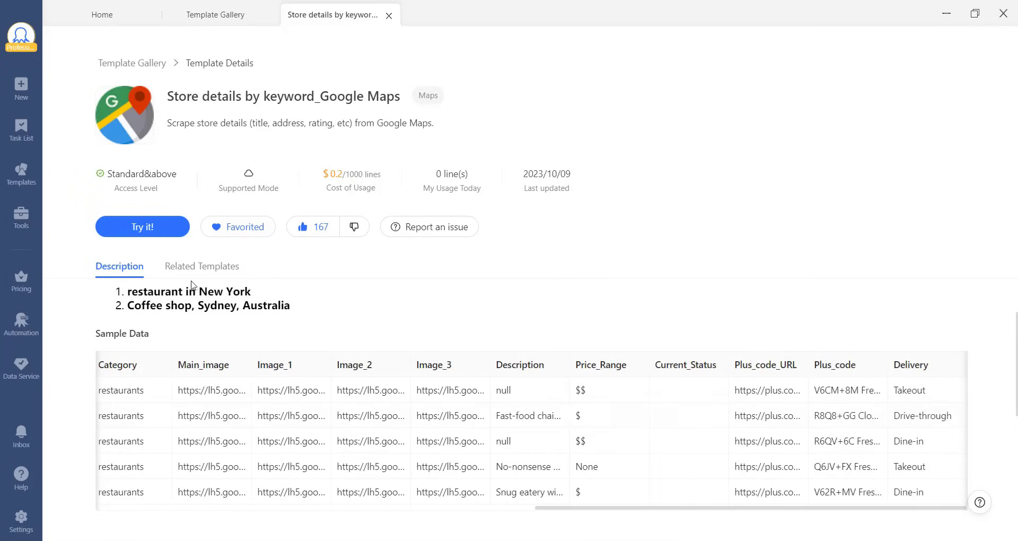
pyautogui.scroll(-5, 252, 366)
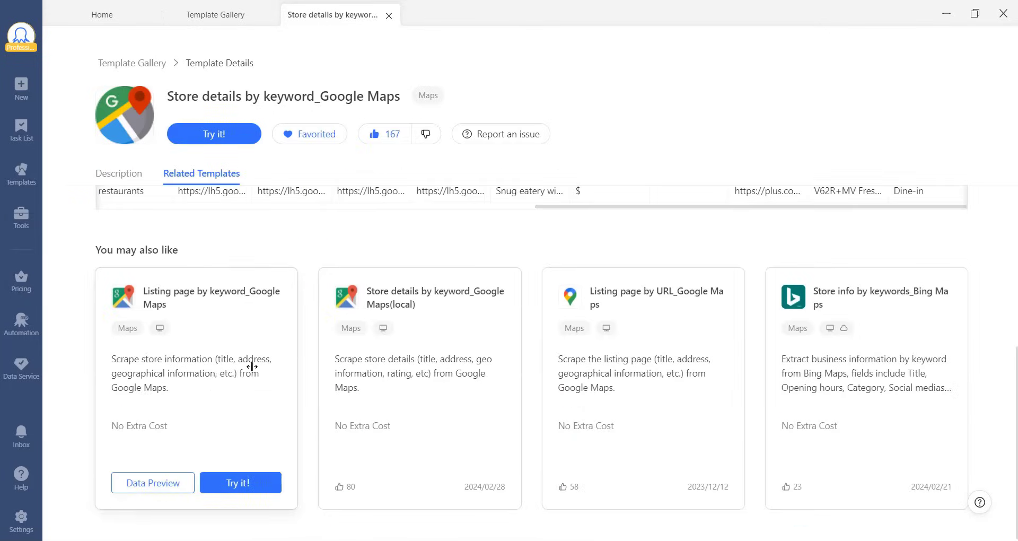
pyautogui.scroll(5, 270, 337)
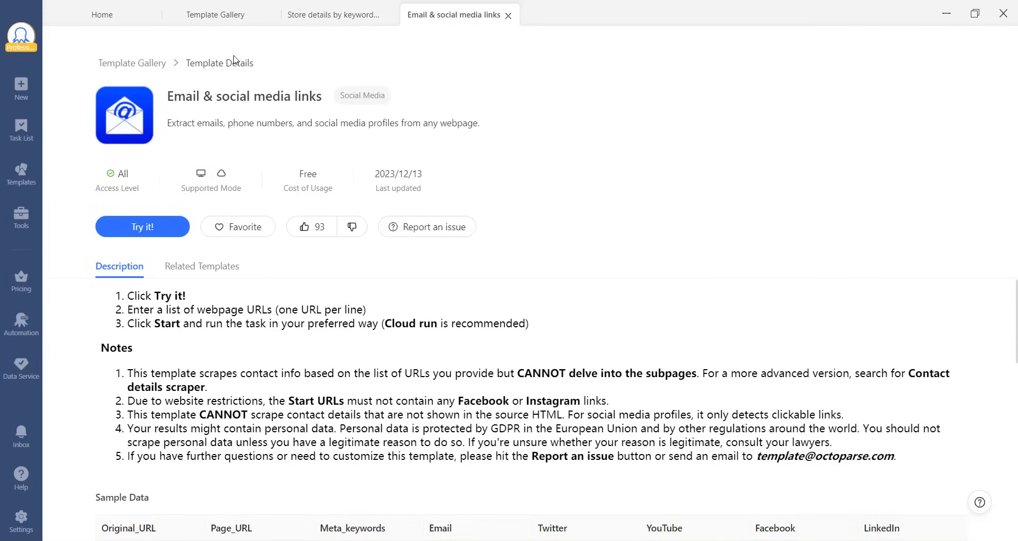
# Compare the supported run modes of the Google Maps store details template and the Email & social media links template.
pyautogui.click(320, 16)
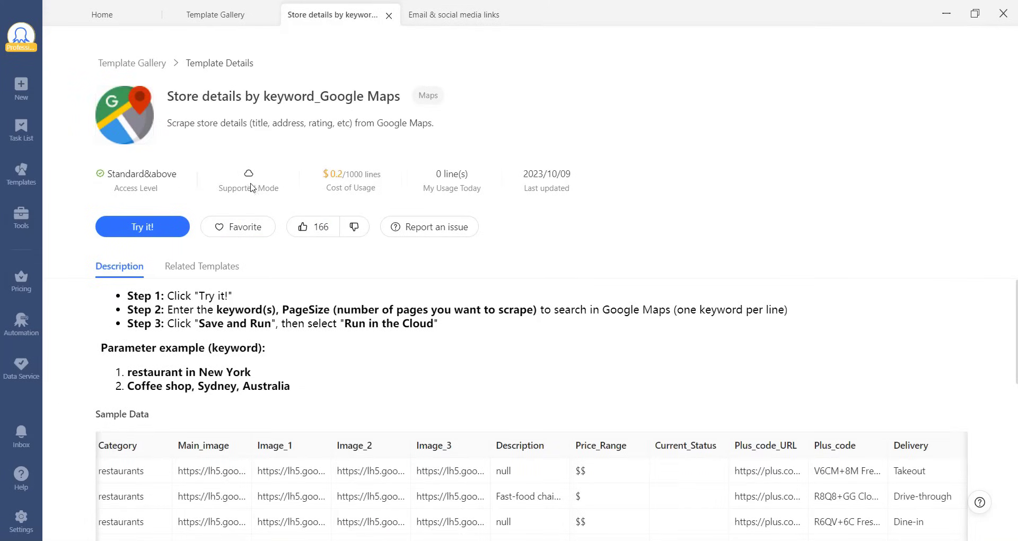
pyautogui.moveTo(252, 175)
pyautogui.click(439, 24)
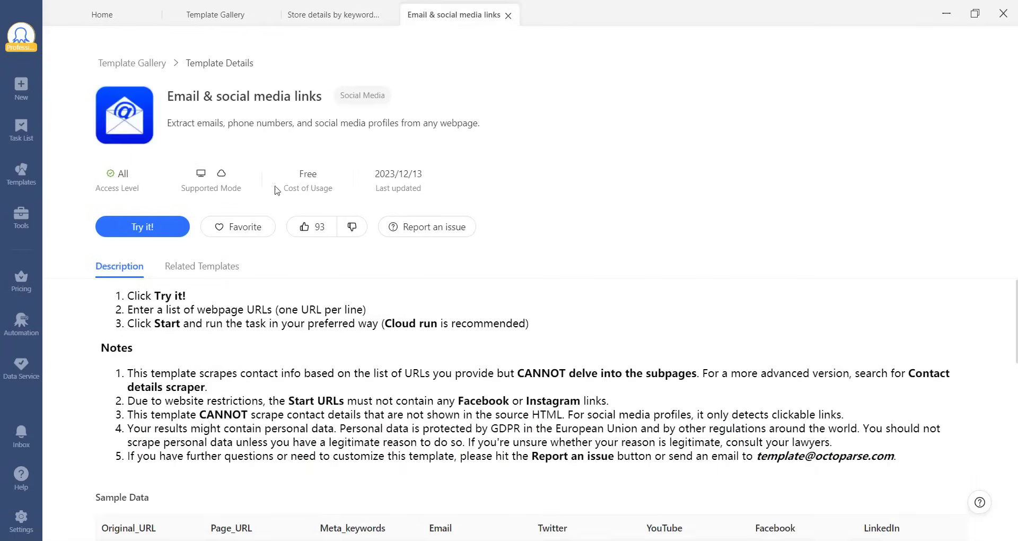
pyautogui.click(325, 16)
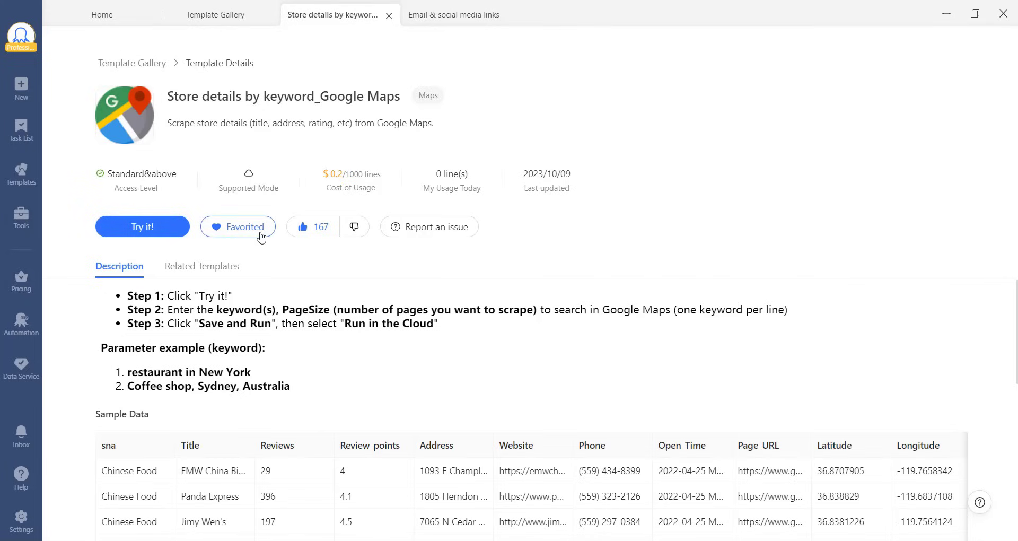
# Like the Store details by keyword_Google Maps template and open its task settings to look over the input fields.
pyautogui.click(326, 230)
pyautogui.click(161, 227)
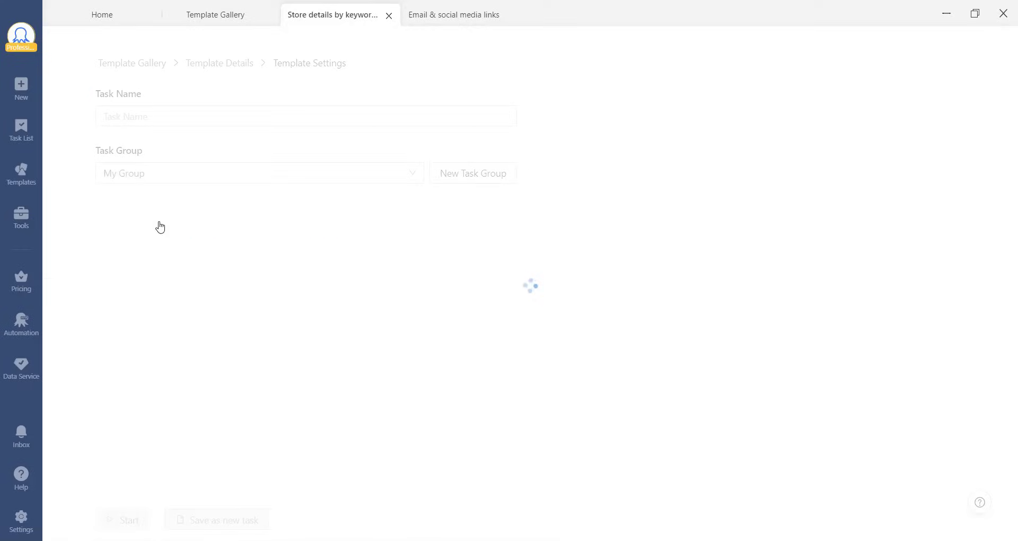
pyautogui.click(176, 241)
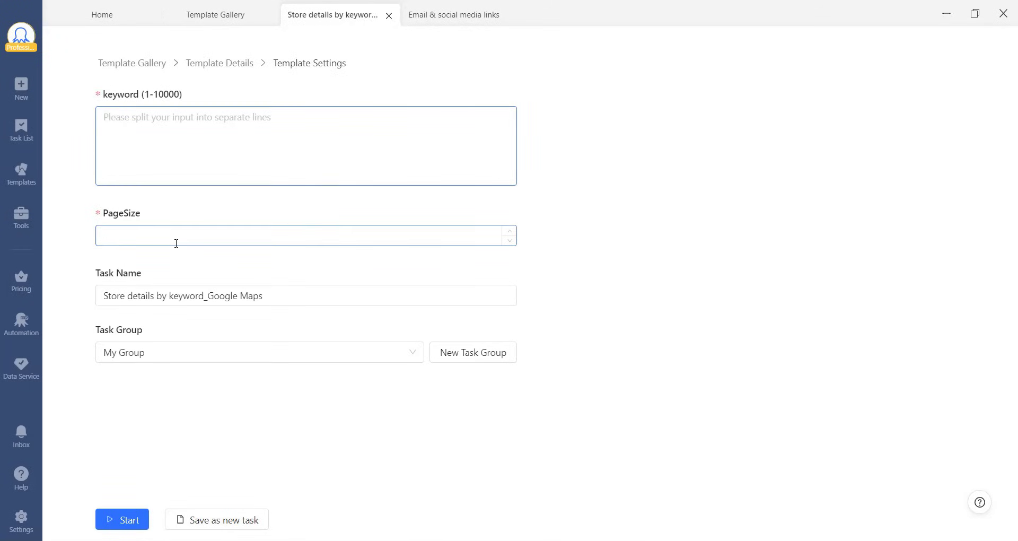
pyautogui.click(211, 171)
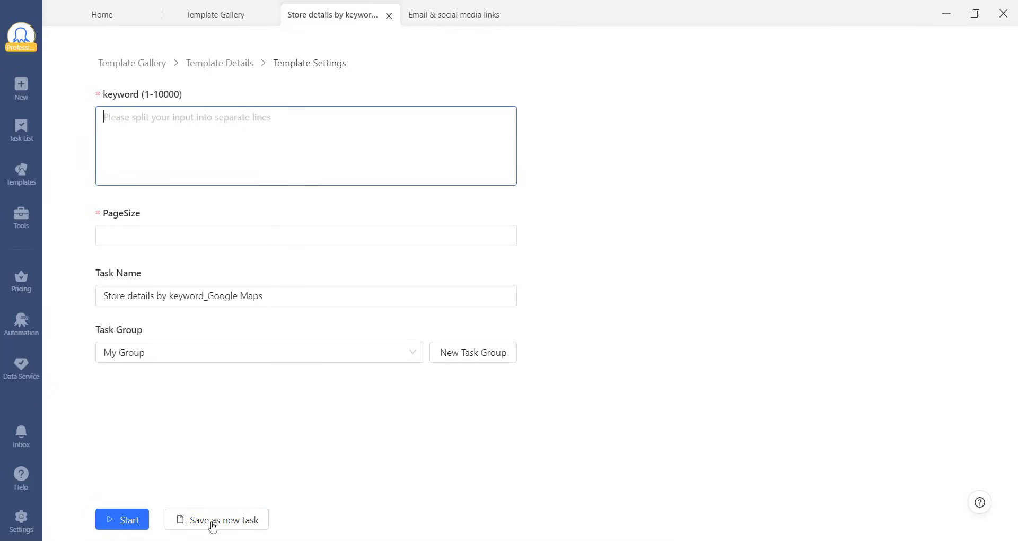
pyautogui.click(675, 396)
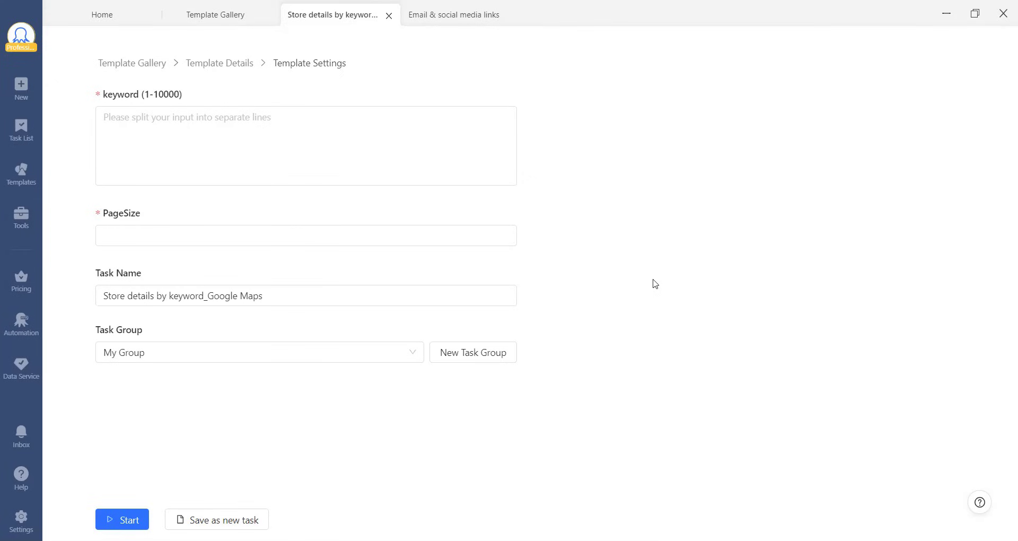
# Enter the keyword KFC in New York in the task settings and start the scraping task.
pyautogui.click(225, 131)
pyautogui.write('KFC in New York')
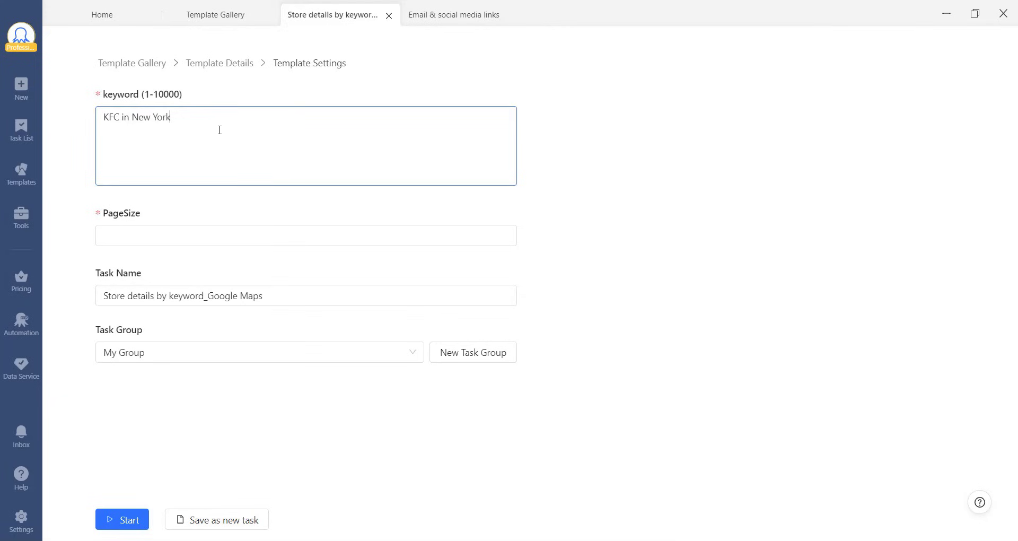
pyautogui.moveTo(188, 120); pyautogui.dragTo(85, 119)
pyautogui.click(116, 237)
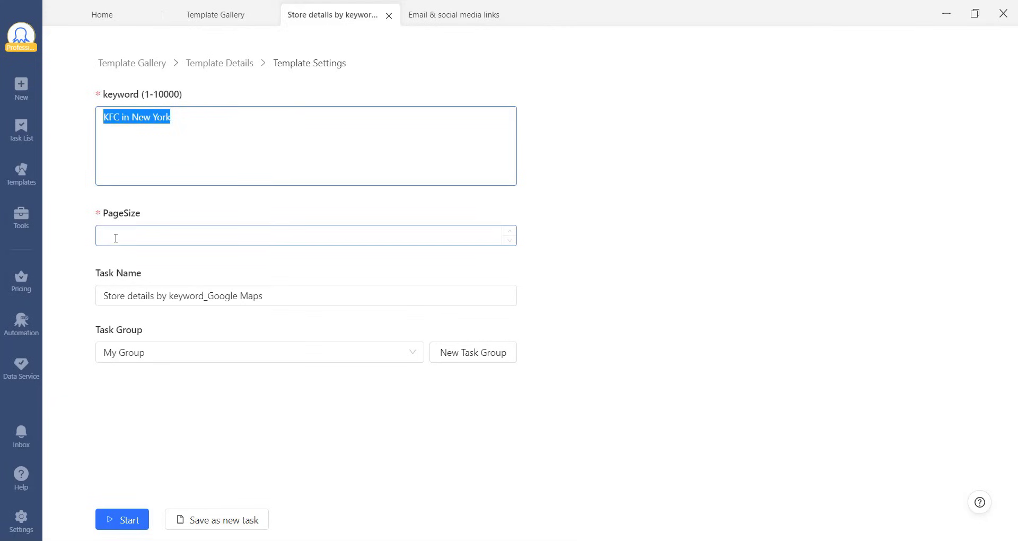
pyautogui.click(118, 521)
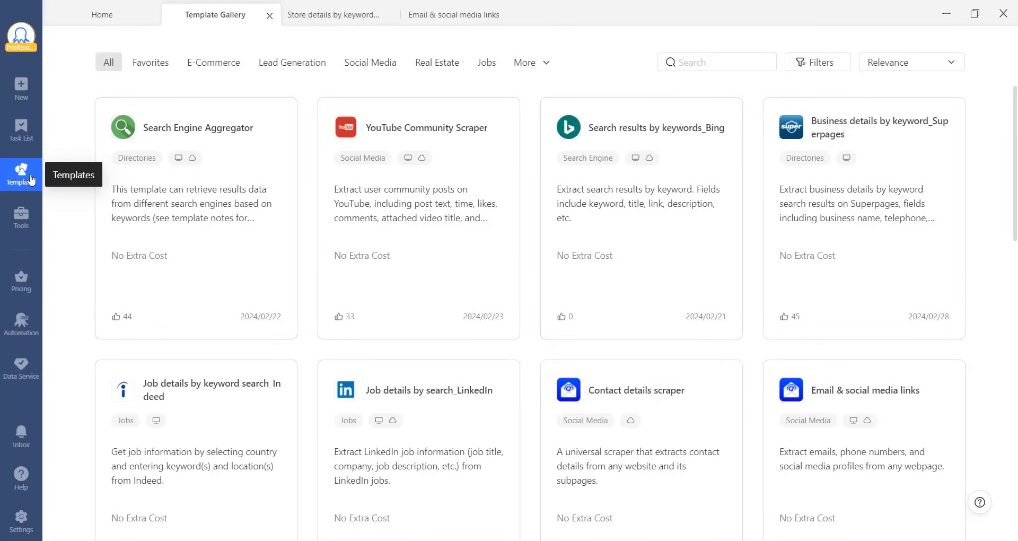
# View the favorite templates in the gallery and search all templates for Google.
pyautogui.click(154, 66)
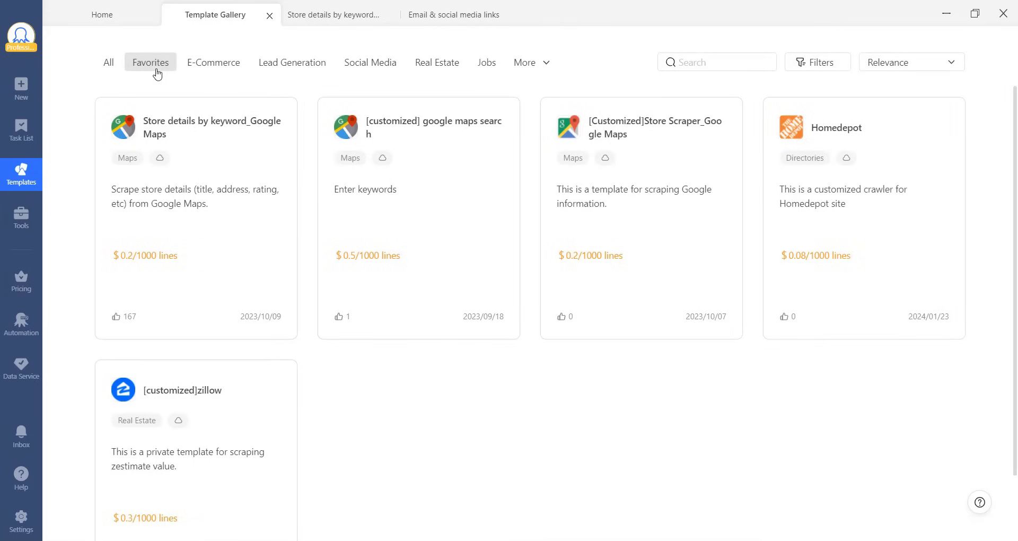
pyautogui.click(109, 64)
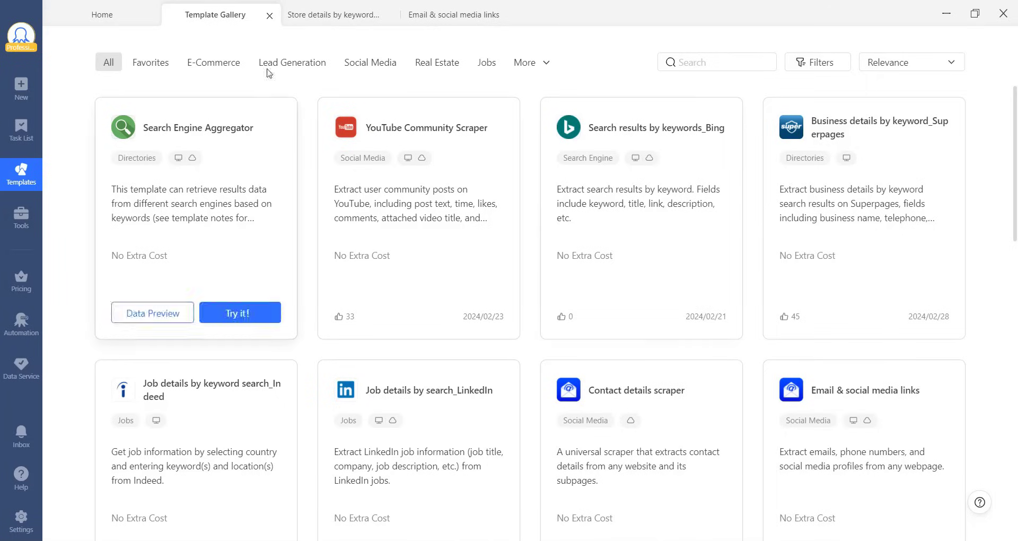
pyautogui.click(741, 60)
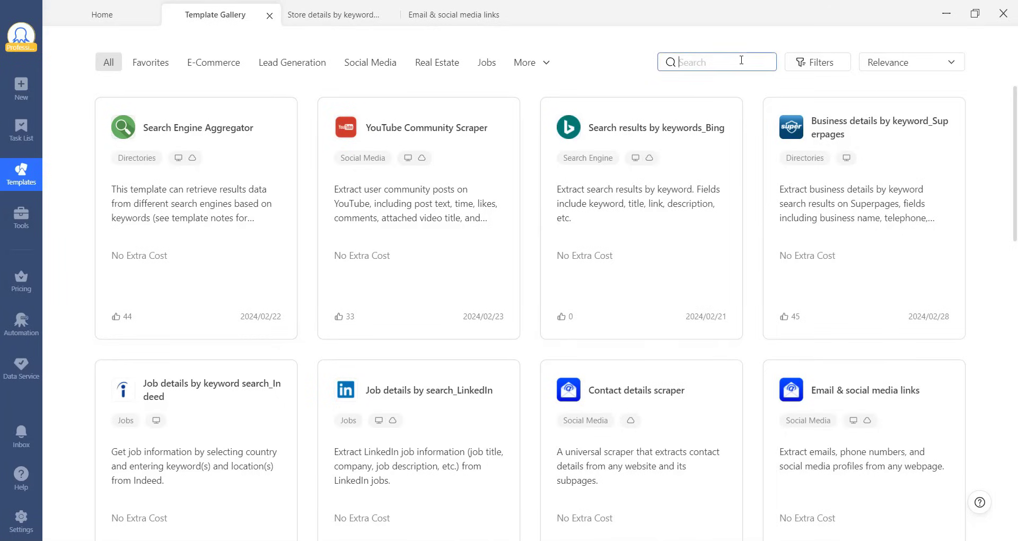
pyautogui.write('Google')
# Filter the Google template results by the Korean language.
pyautogui.click(816, 65)
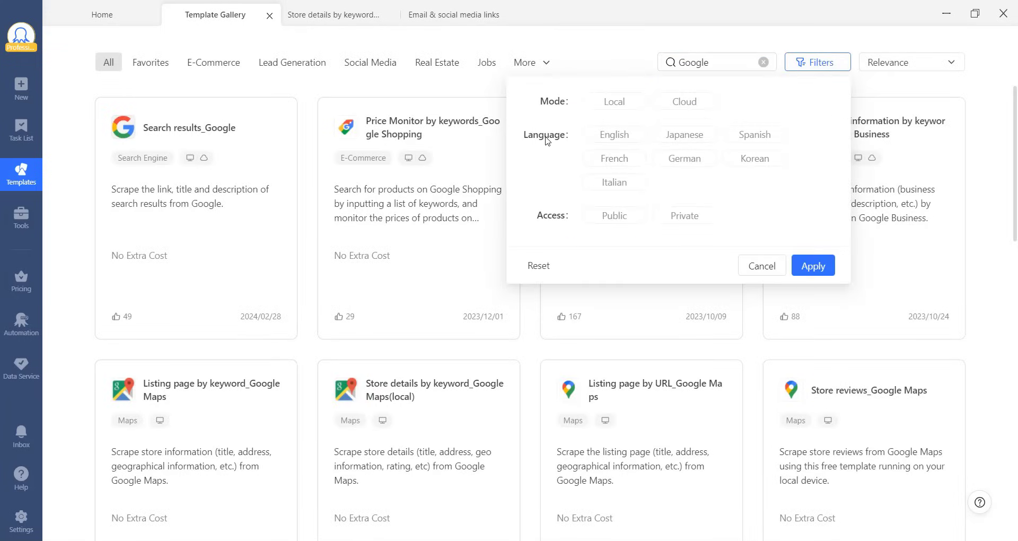
pyautogui.click(752, 159)
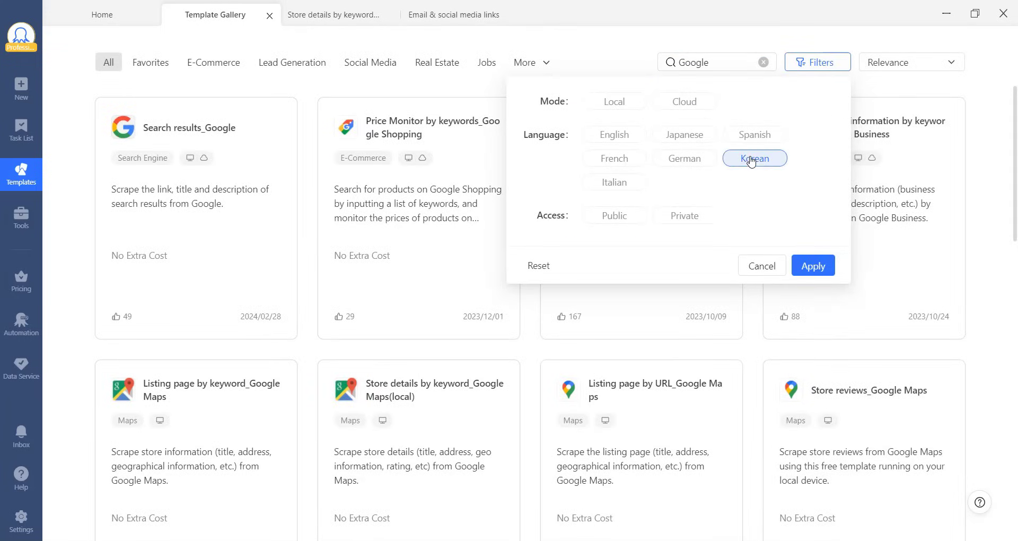
pyautogui.click(813, 265)
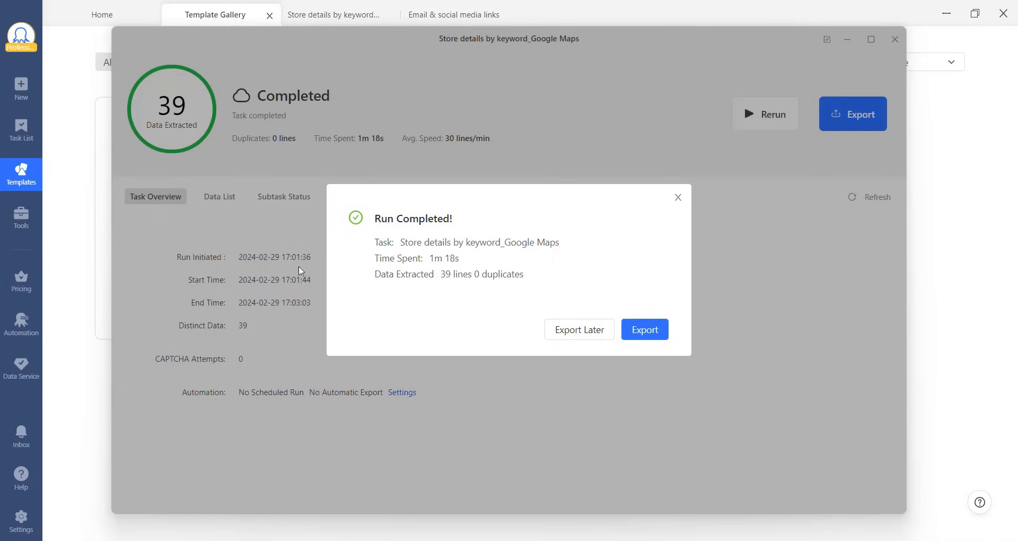
# Show the data list of the completed Google Maps store details run and start exporting it.
pyautogui.click(223, 197)
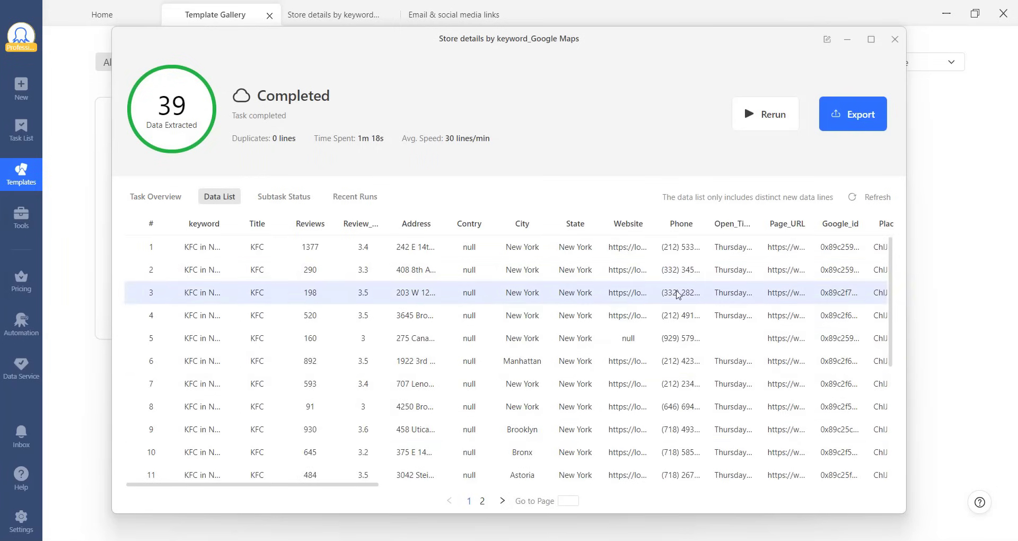
pyautogui.click(831, 125)
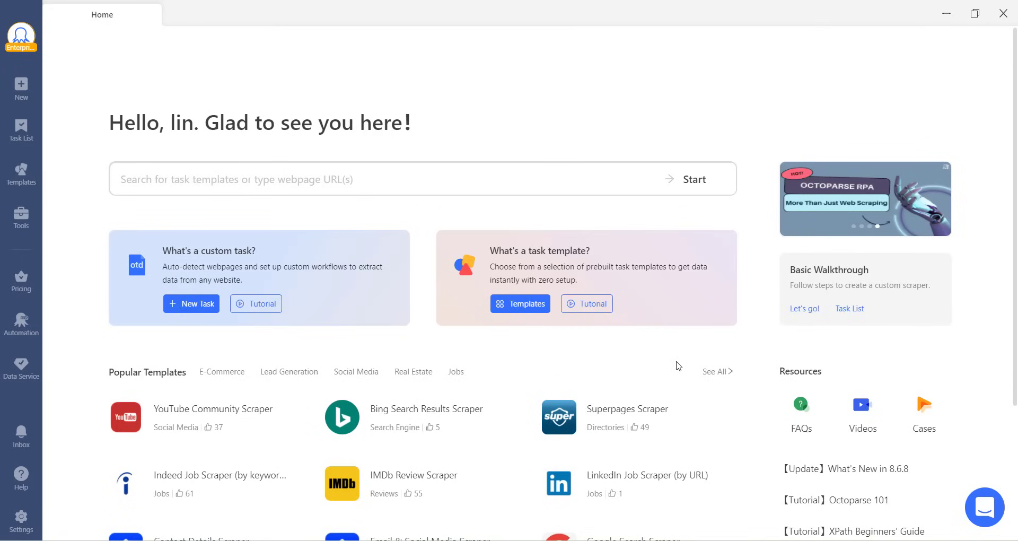
# Switch to the Octoparse website in the browser, open its templates page and search for google.
pyautogui.scroll(-3, 673, 371)
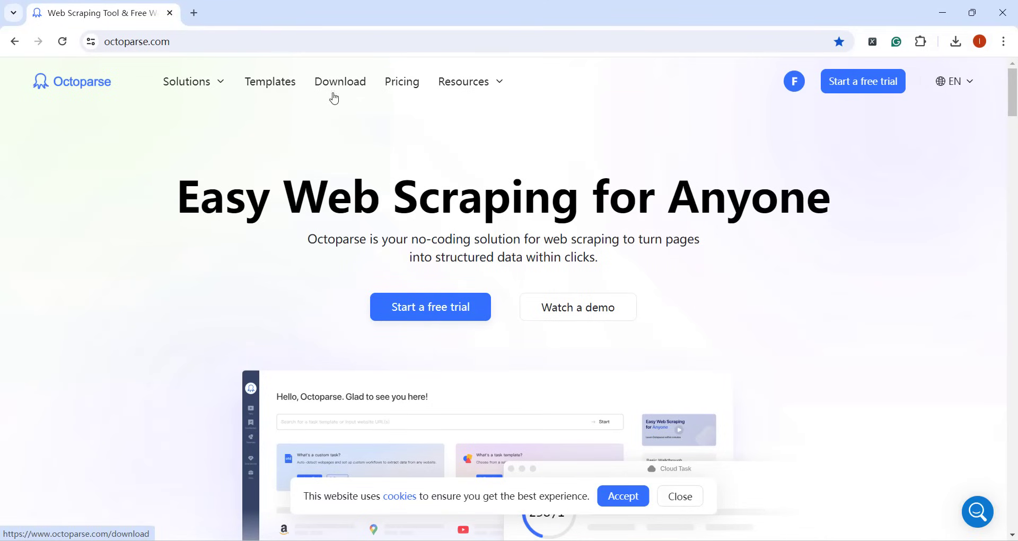
pyautogui.click(283, 86)
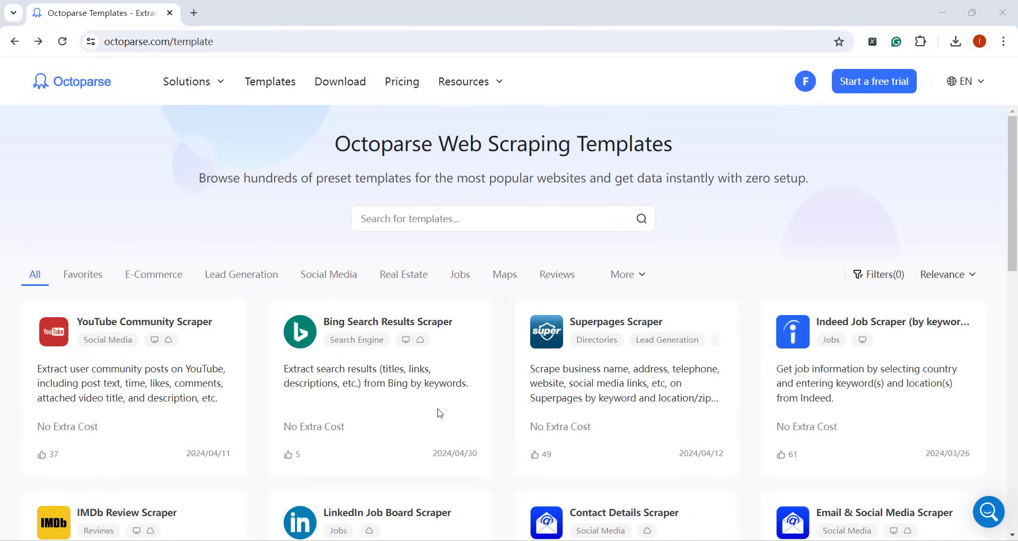
pyautogui.click(455, 220)
pyautogui.write('google')
pyautogui.press('Return')
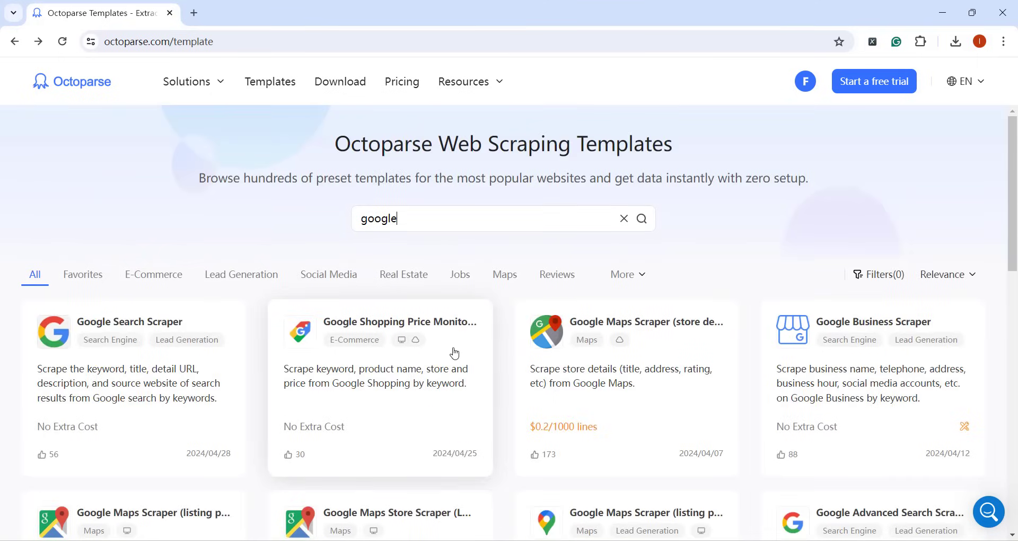
# Open the Google Maps Scraper (store details by keyword) web template and bring up its input form.
pyautogui.scroll(-2, 455, 350)
pyautogui.click(695, 305)
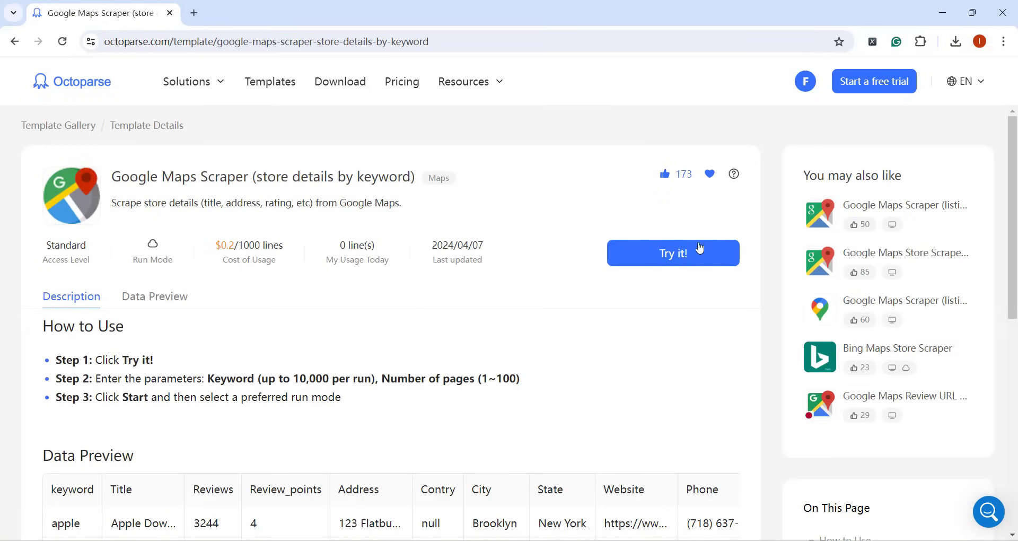
pyautogui.click(689, 256)
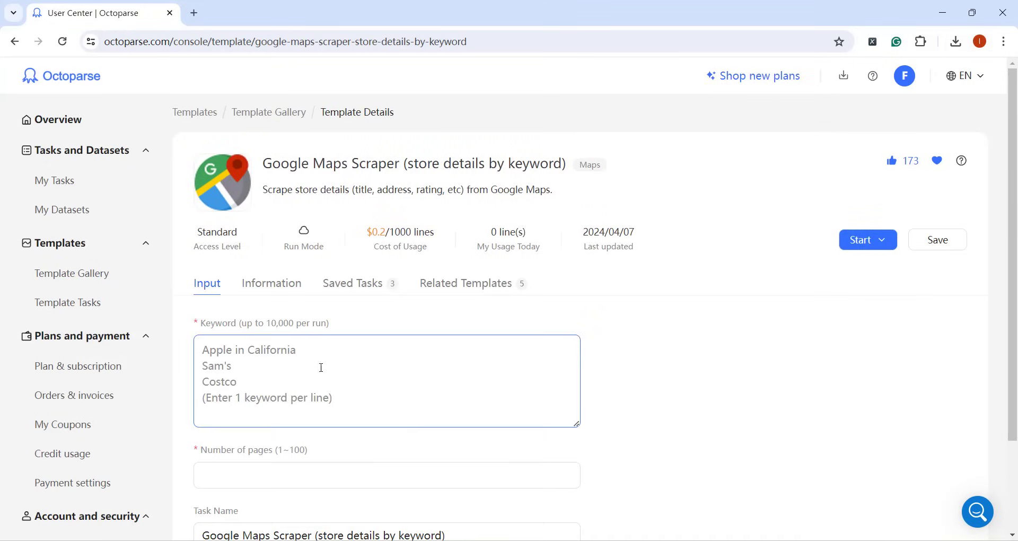
# Fill in the keyword "sam's club in new york" with 1 page and run the template in the web browser.
pyautogui.scroll(-2, 321, 365)
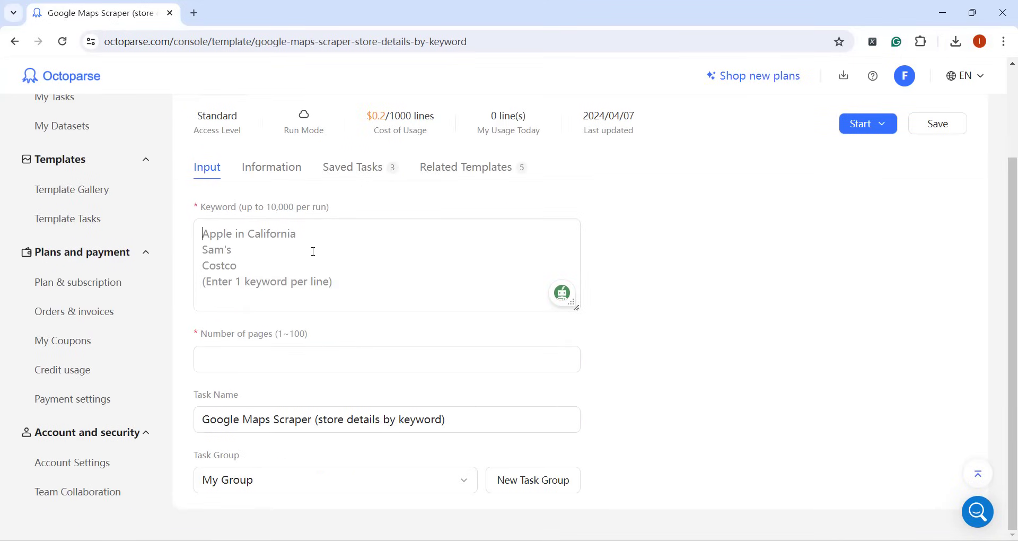
pyautogui.click(868, 123)
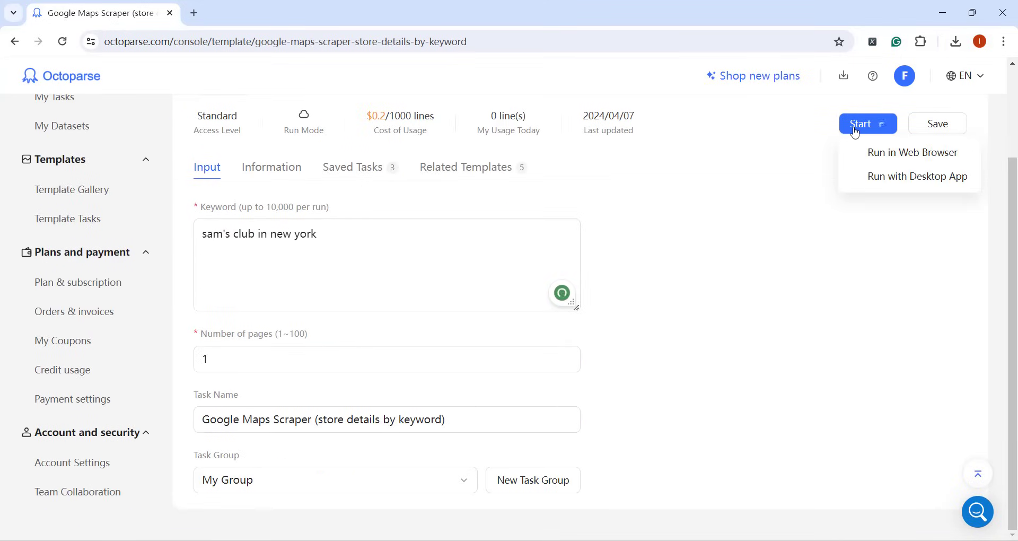
pyautogui.click(889, 155)
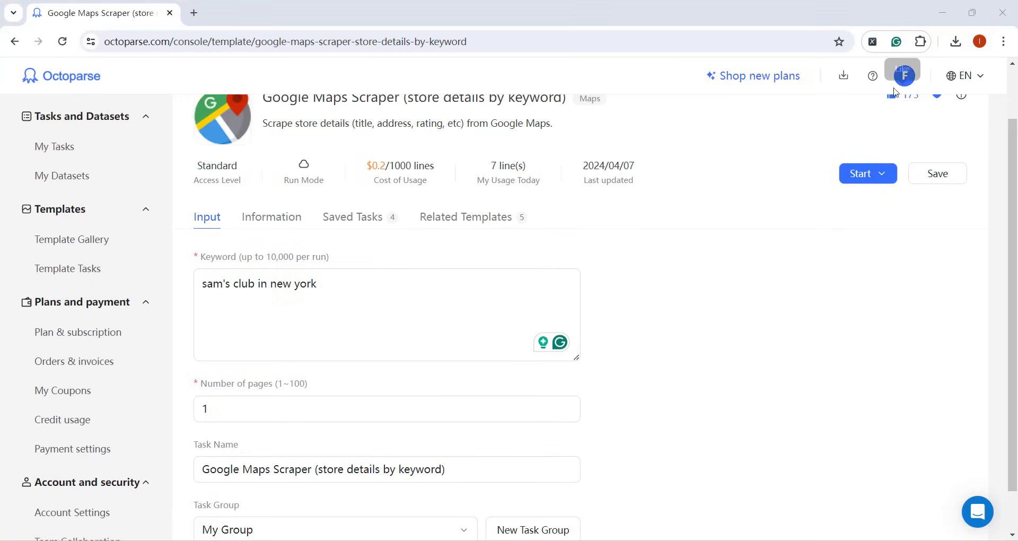
# Switch to the Octoparse desktop app to check its task list, and return to the template page in the browser.
pyautogui.moveTo(899, 85)
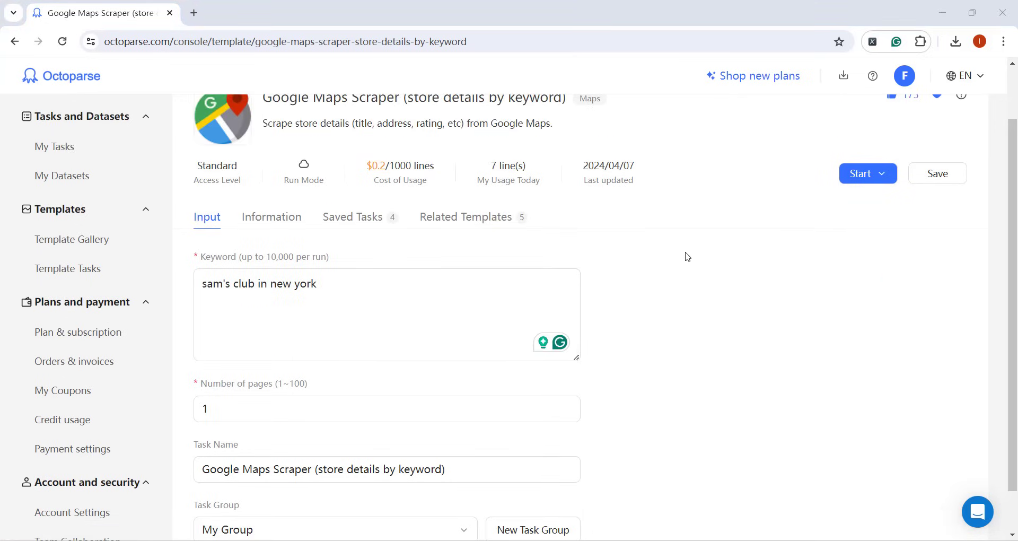
pyautogui.hotkey('alt', 'Tab')
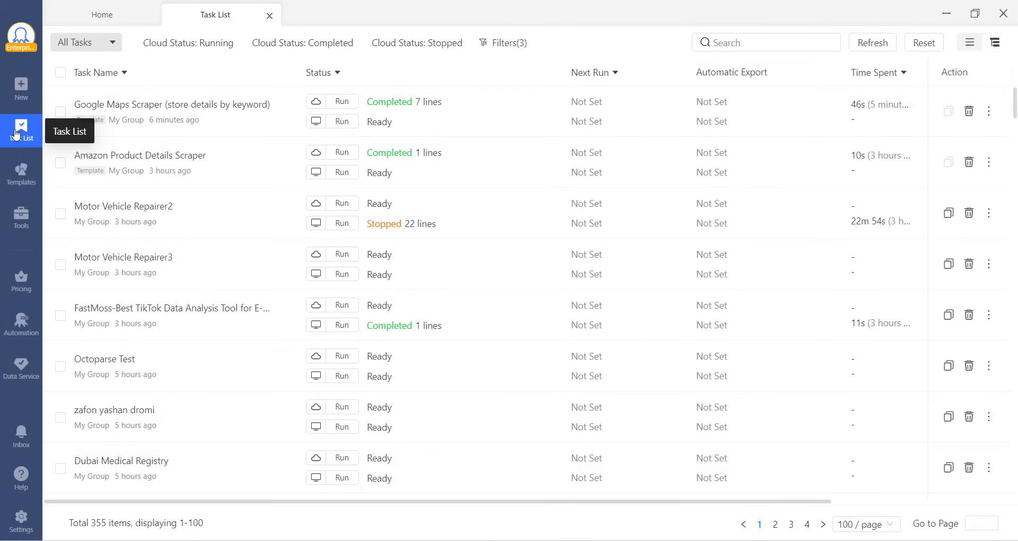
pyautogui.hotkey('alt', 'Tab')
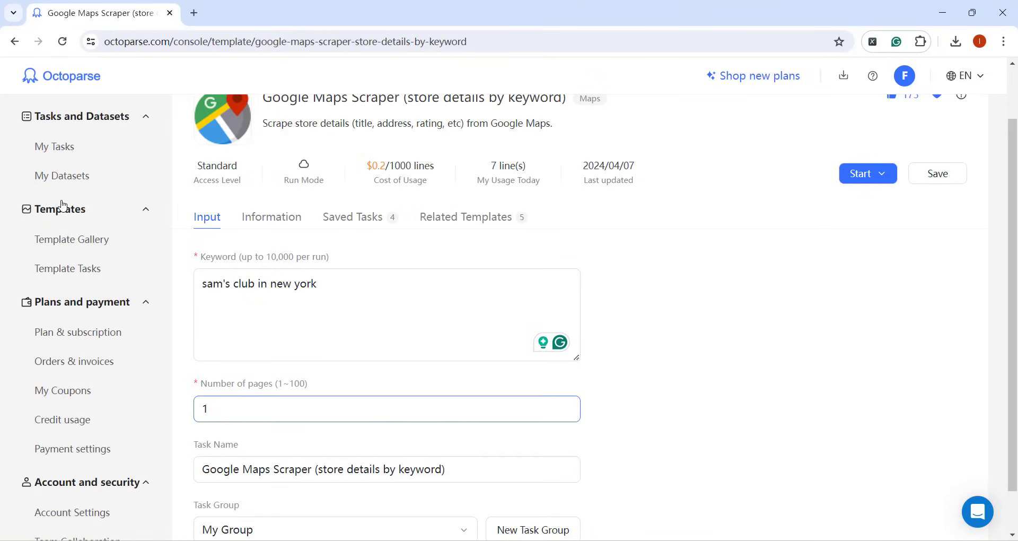
# Look through the website's own task list and open the cloud data of the completed Google Maps Scraper task.
pyautogui.click(79, 158)
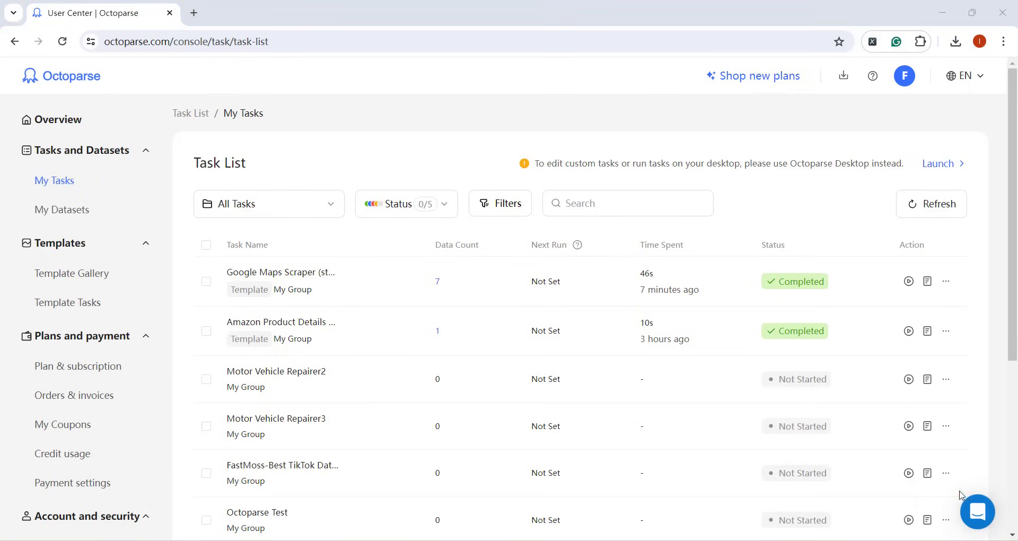
pyautogui.scroll(-5, 265, 313)
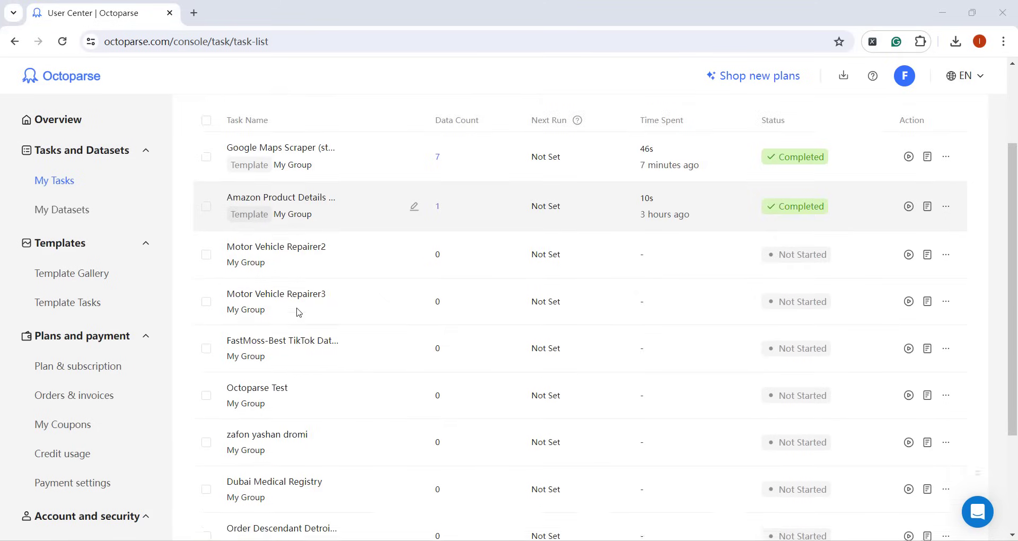
pyautogui.scroll(4, 300, 313)
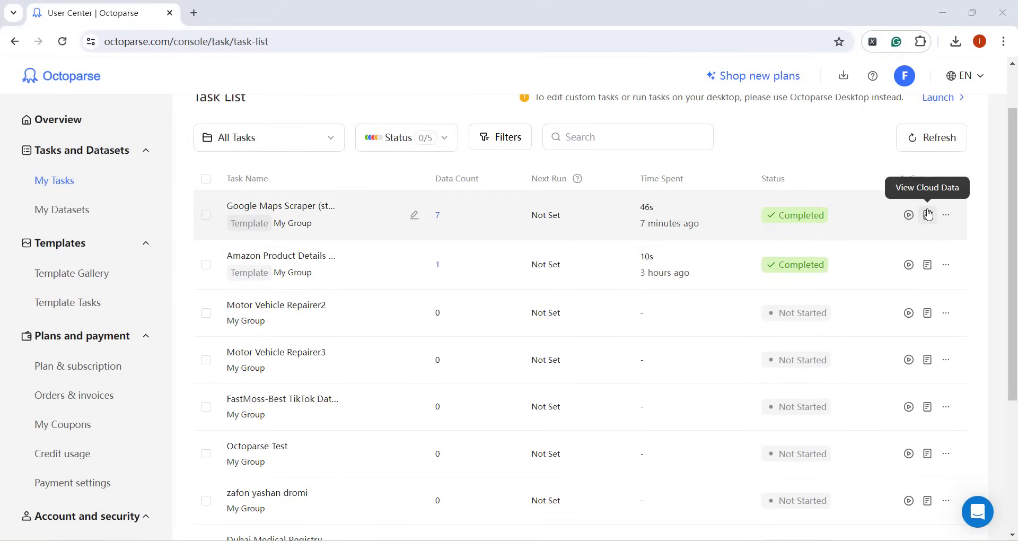
pyautogui.click(314, 215)
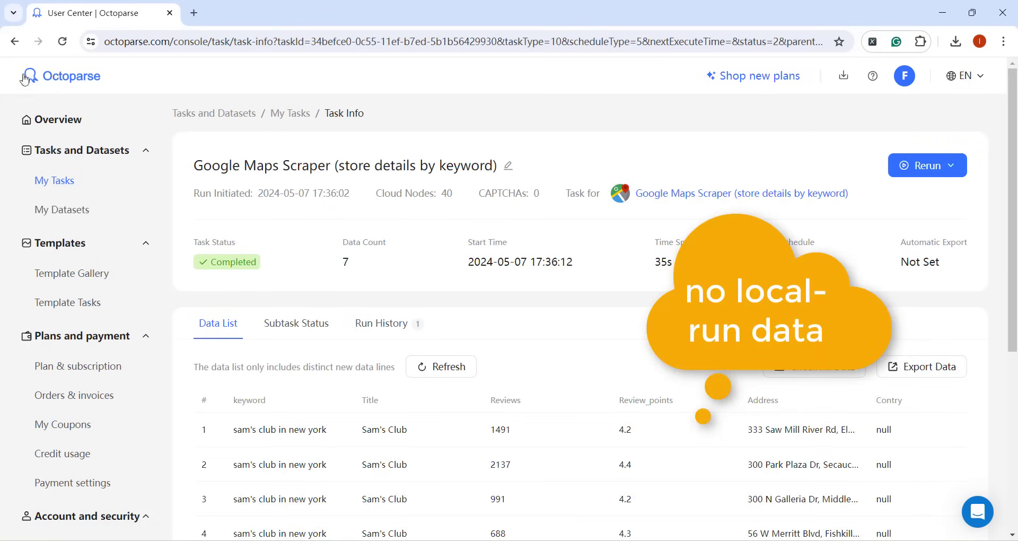
# Leave the task details, view the list of exported datasets, and return to the task list.
pyautogui.click(15, 42)
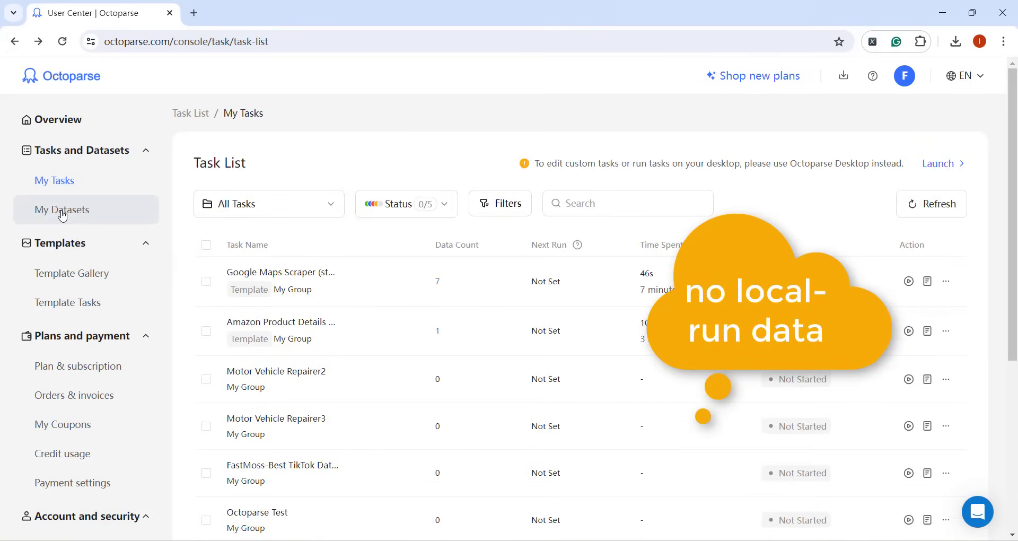
pyautogui.click(62, 212)
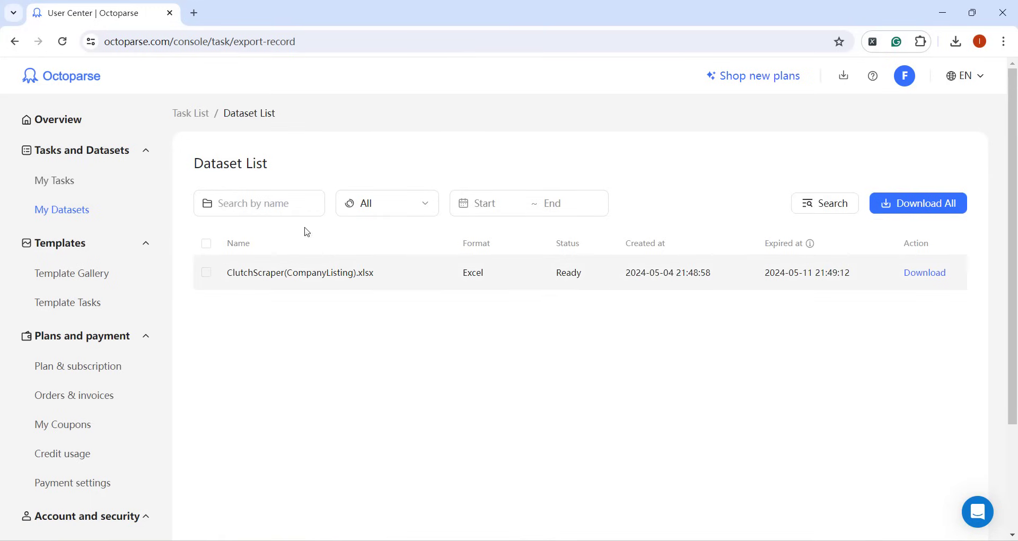
pyautogui.click(93, 183)
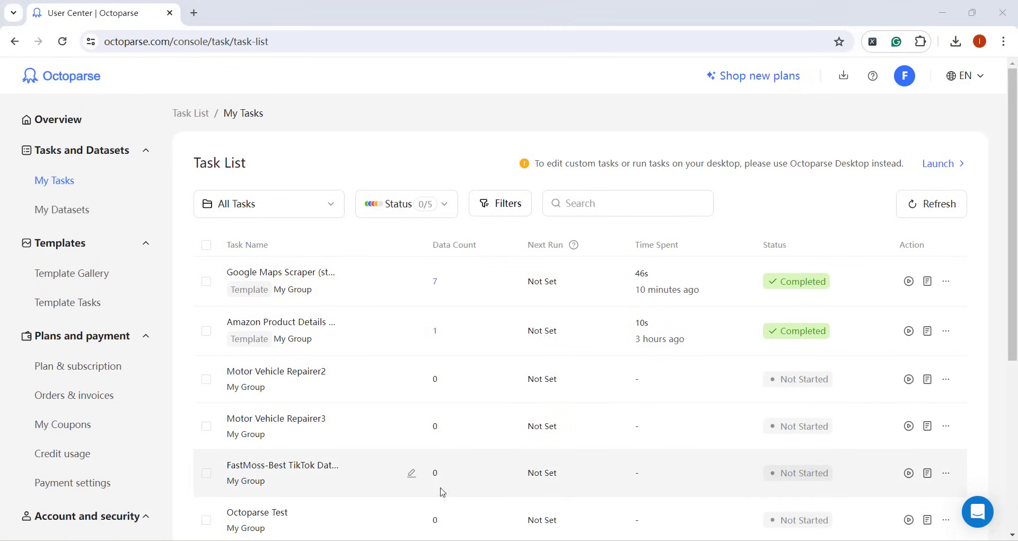
# Browse the template gallery and look through the list of tasks created from templates.
pyautogui.click(78, 274)
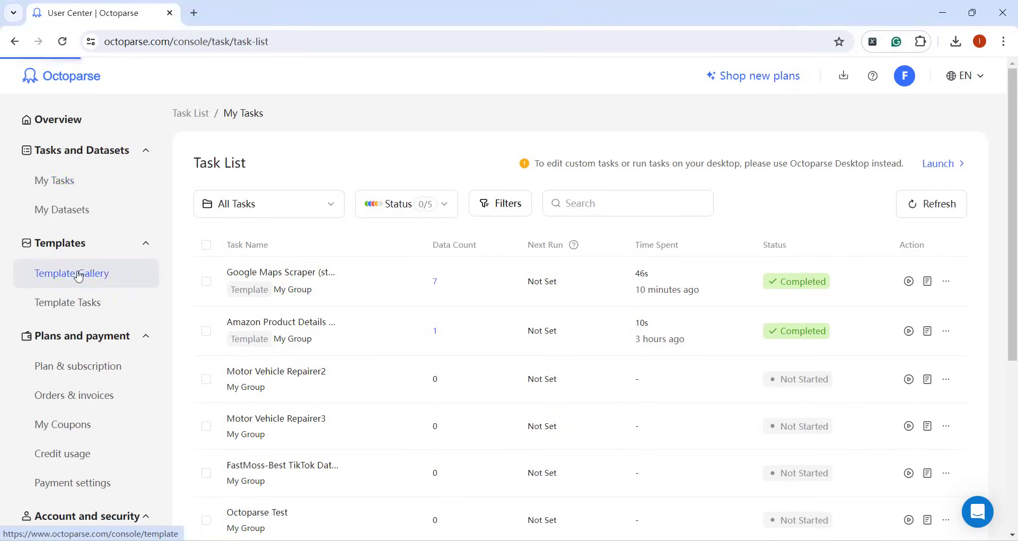
pyautogui.scroll(-10, 112, 307)
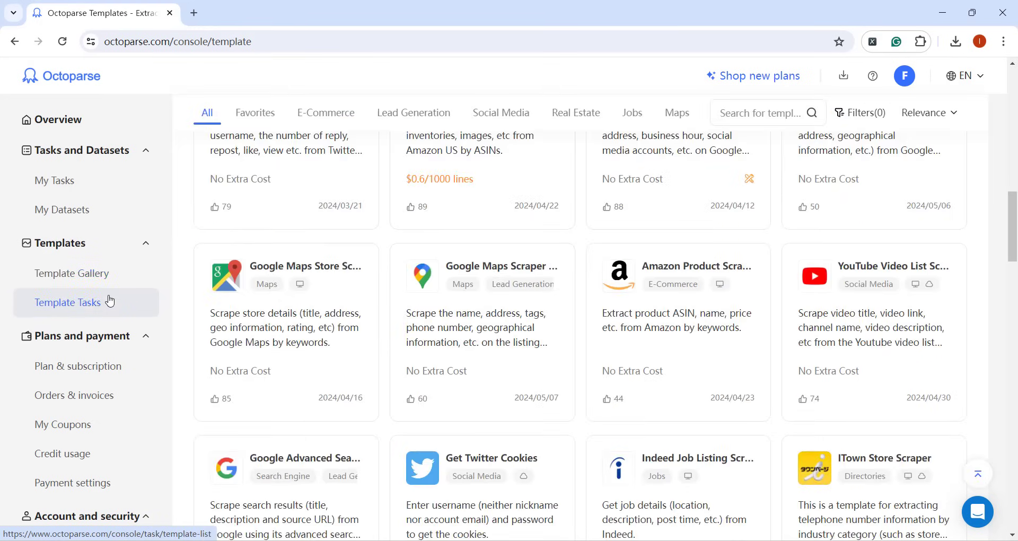
pyautogui.click(108, 302)
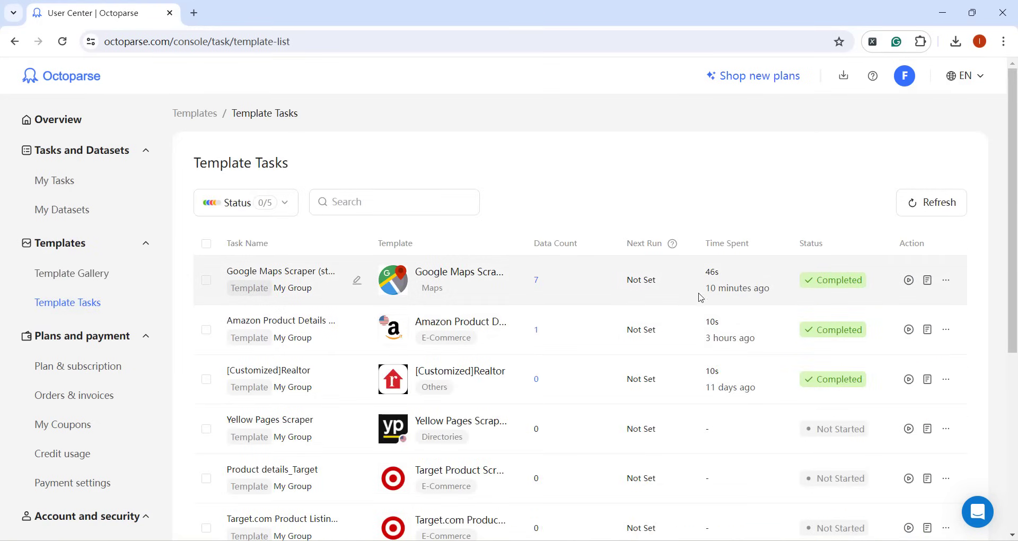
pyautogui.scroll(-2, 704, 296)
pyautogui.scroll(-3, 628, 327)
pyautogui.scroll(6, 627, 327)
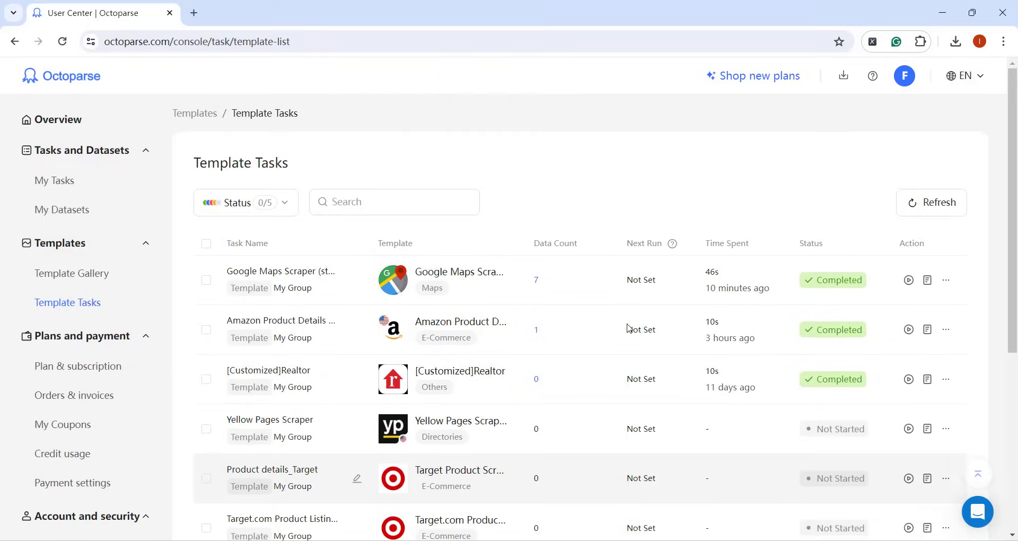